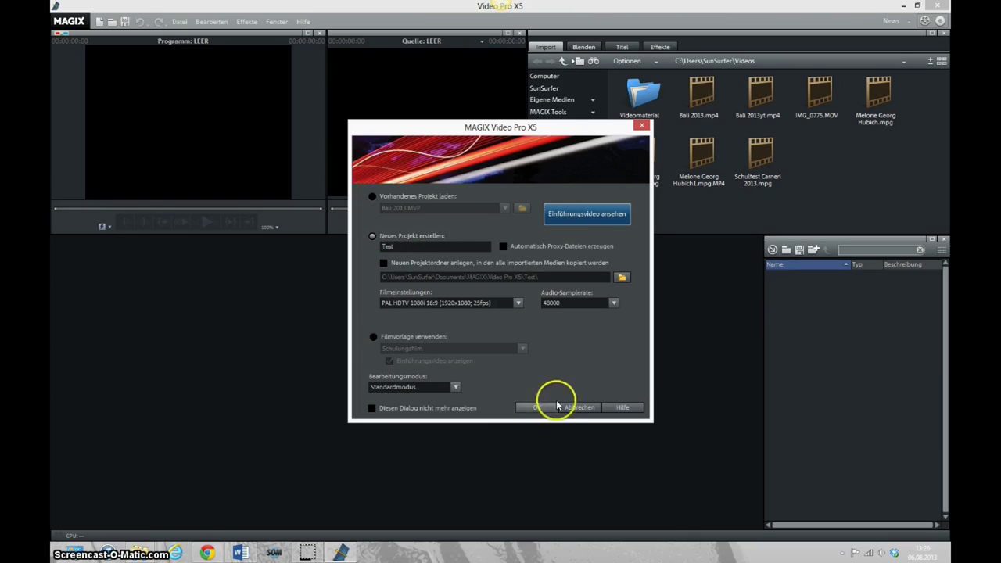
# Create the new project Test with the PAL HDTV 1080i 16:9 (1920x1080; 25fps) film settings
pyautogui.click(530, 406)
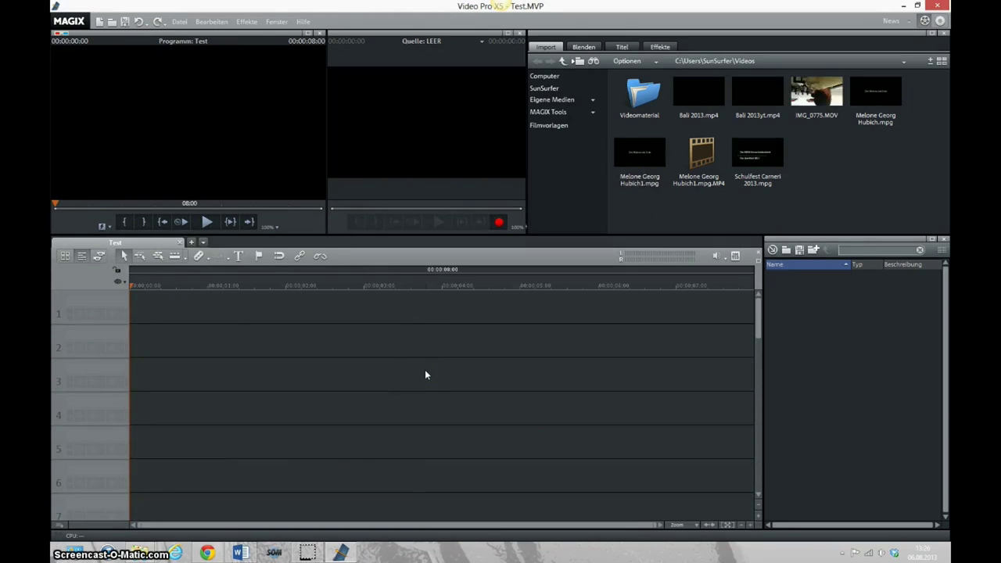
pyautogui.click(382, 150)
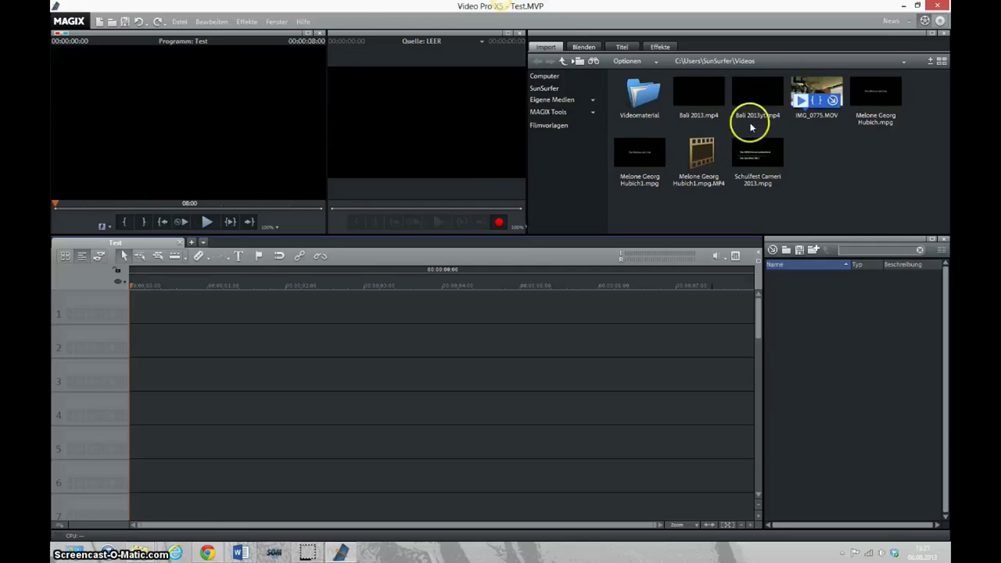
# Preview IMG_0775.MOV as the source clip and set its in-point at 00:00:01:12
pyautogui.click(801, 101)
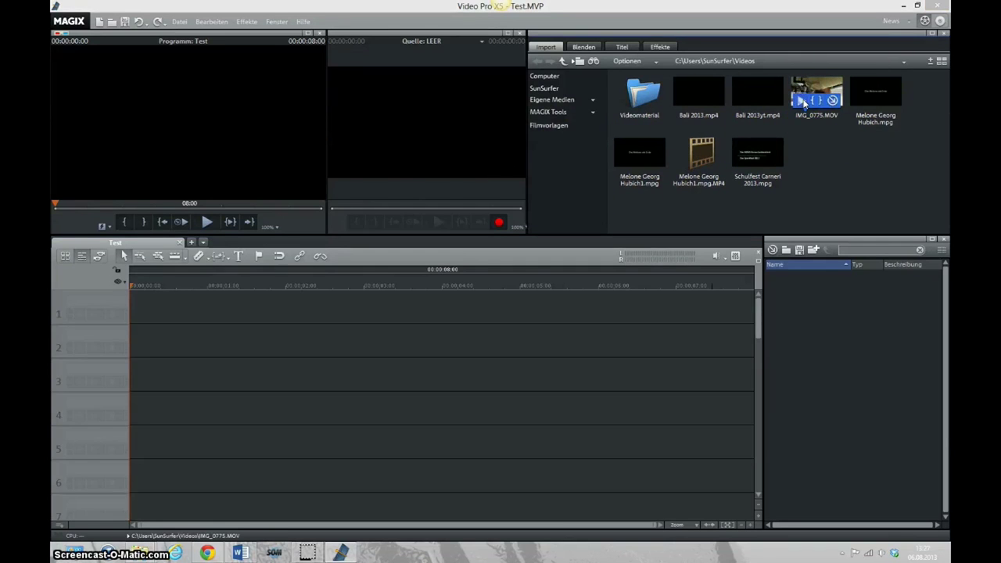
pyautogui.click(437, 224)
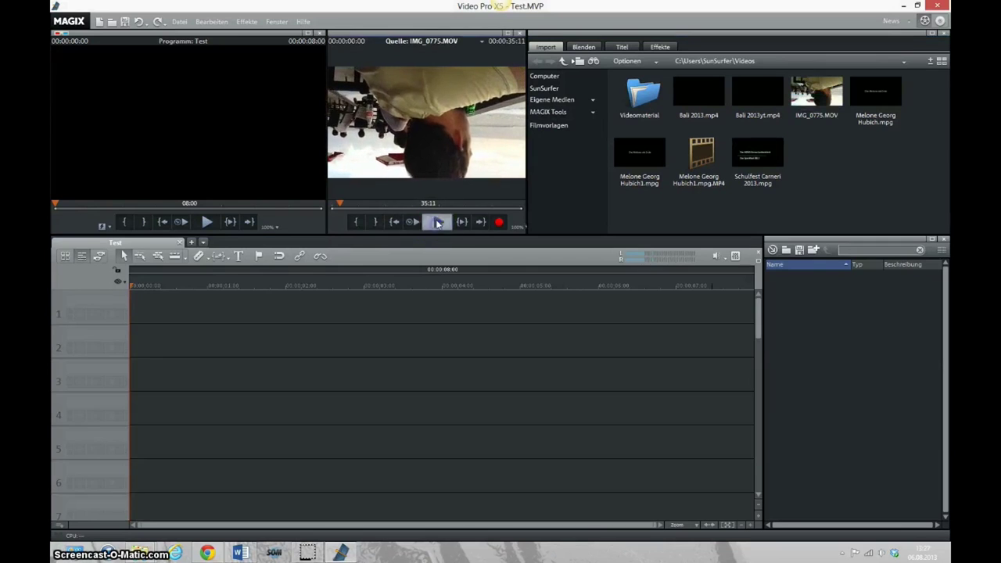
pyautogui.click(356, 224)
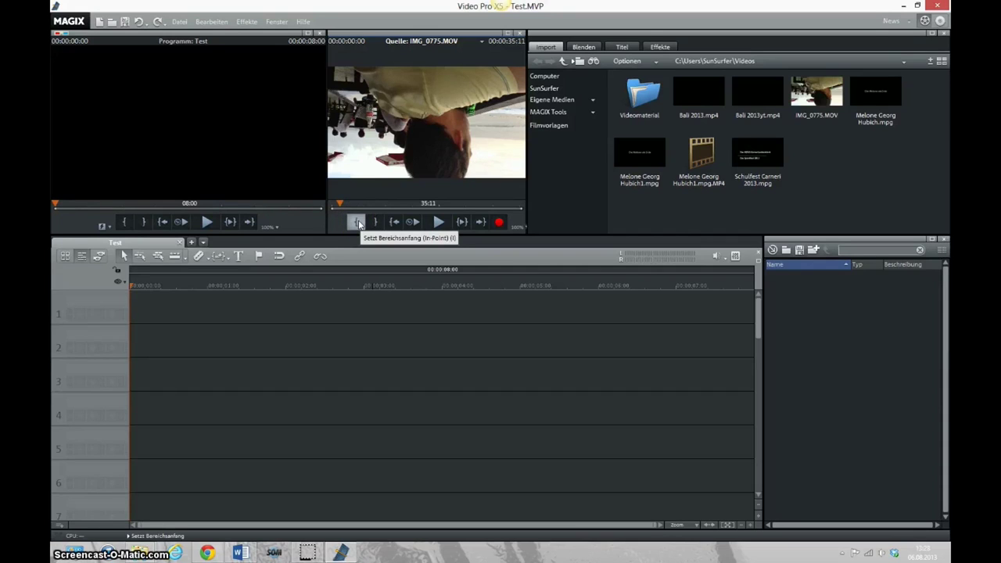
# Place the IMG_0775.MOV clip at the very start of track 1
pyautogui.moveTo(809, 91)
pyautogui.moveTo(809, 91); pyautogui.dragTo(231, 306)
pyautogui.moveTo(162, 305); pyautogui.dragTo(157, 305)
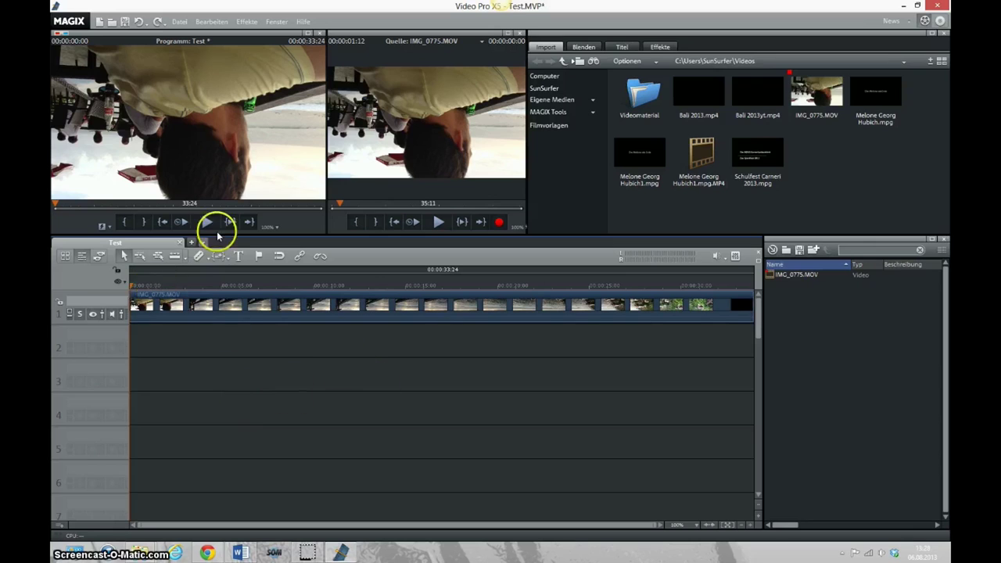
# Rotate the upside-down IMG_0775.MOV clip on track 1 by 180 degrees using the Rotation/Spiegelung motion effect
pyautogui.moveTo(131, 284)
pyautogui.mouseDown()
pyautogui.moveTo(341, 286)
pyautogui.moveTo(148, 292)
pyautogui.mouseUp()
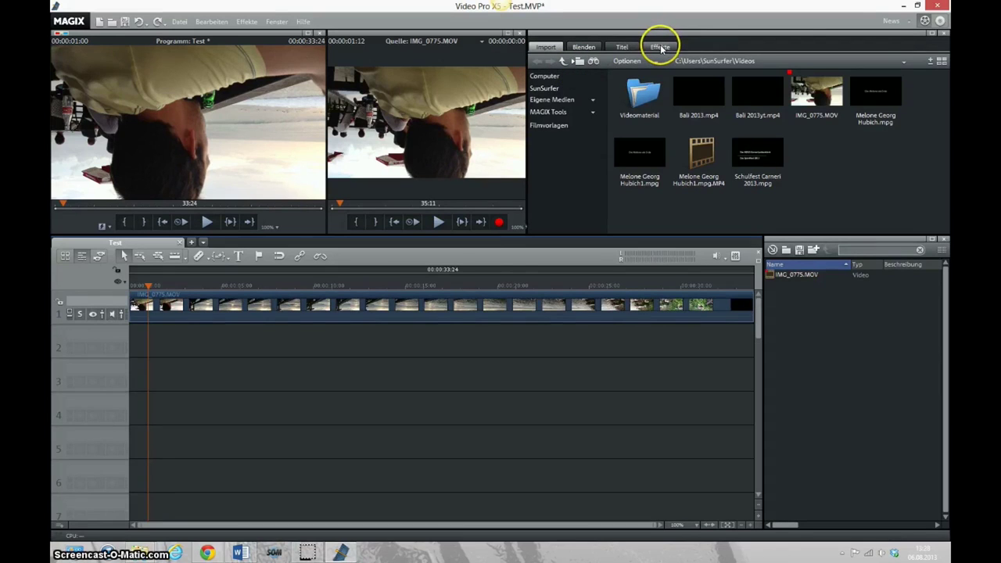
pyautogui.click(338, 293)
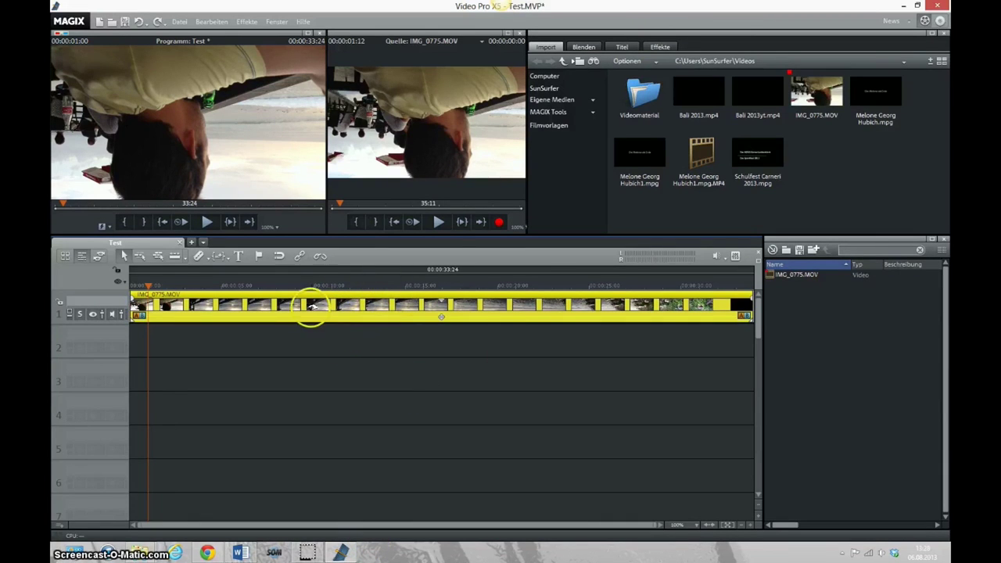
pyautogui.click(659, 46)
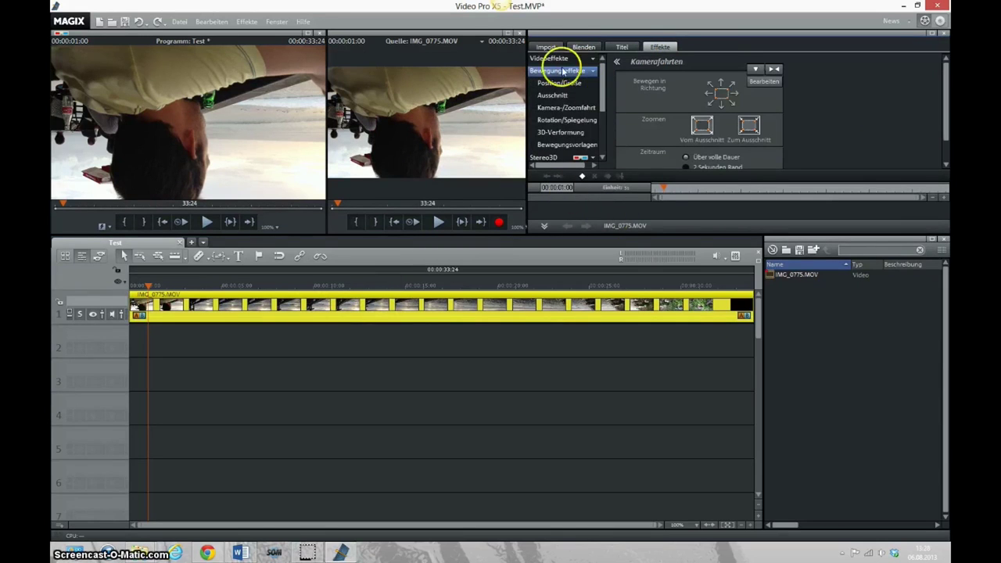
pyautogui.click(564, 59)
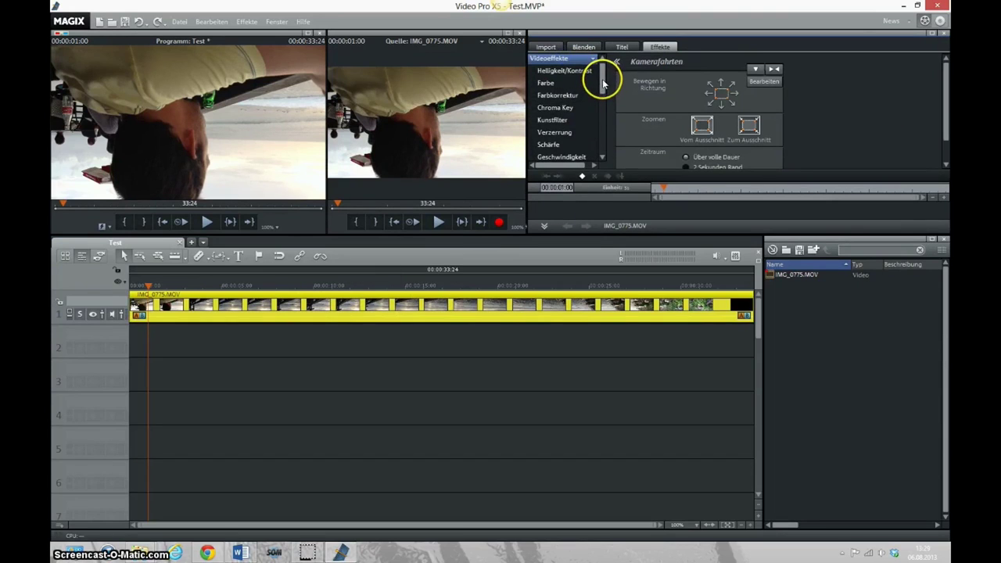
pyautogui.moveTo(601, 80); pyautogui.dragTo(597, 112)
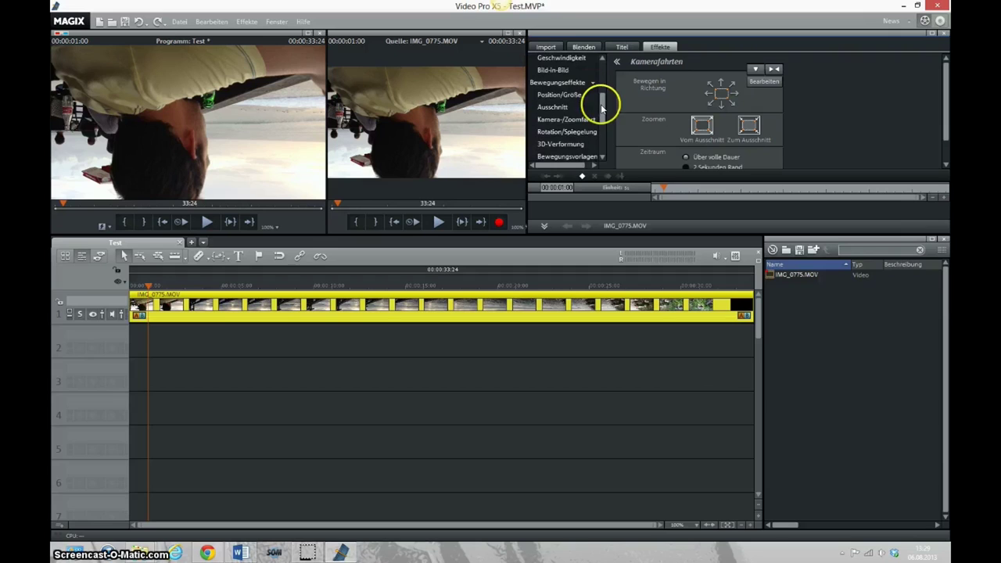
pyautogui.scroll(-1, 564, 118)
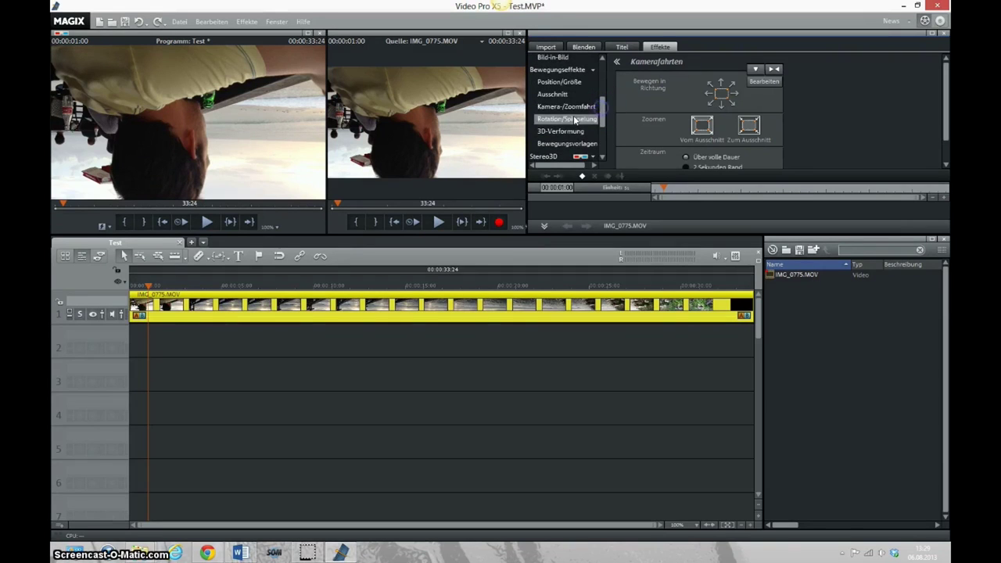
pyautogui.click(562, 121)
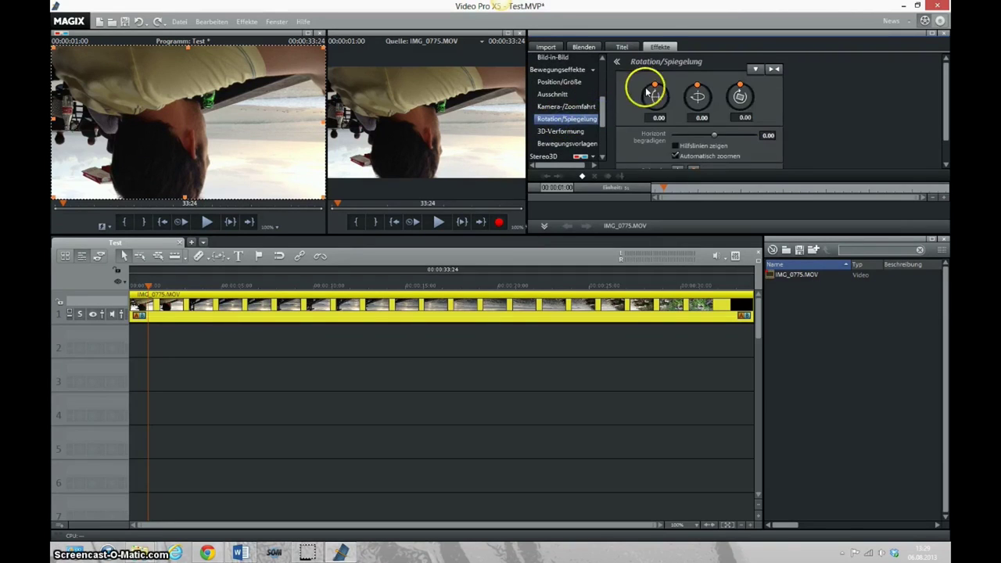
pyautogui.moveTo(738, 93)
pyautogui.mouseDown()
pyautogui.moveTo(746, 87)
pyautogui.moveTo(741, 110)
pyautogui.mouseUp()
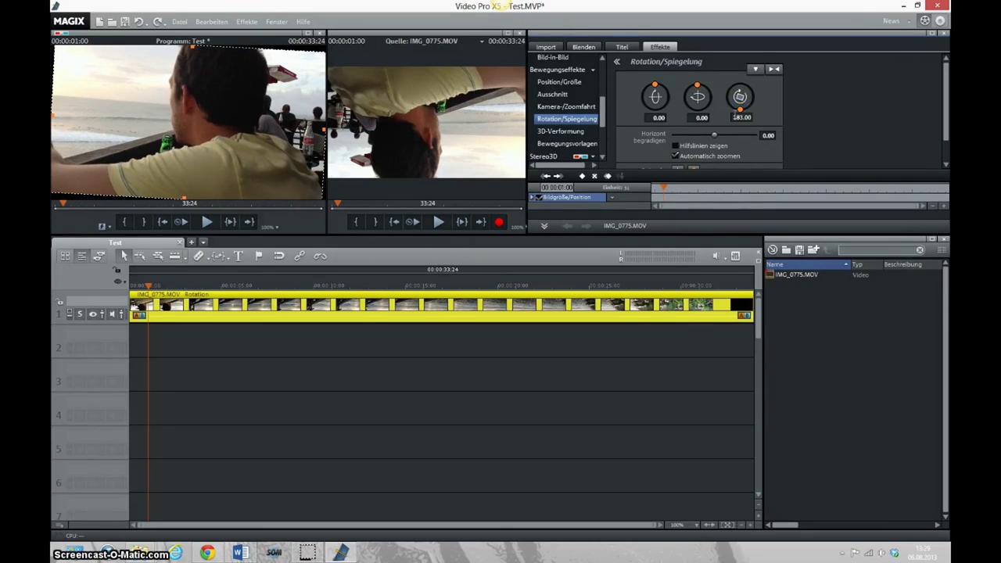
pyautogui.click(735, 117)
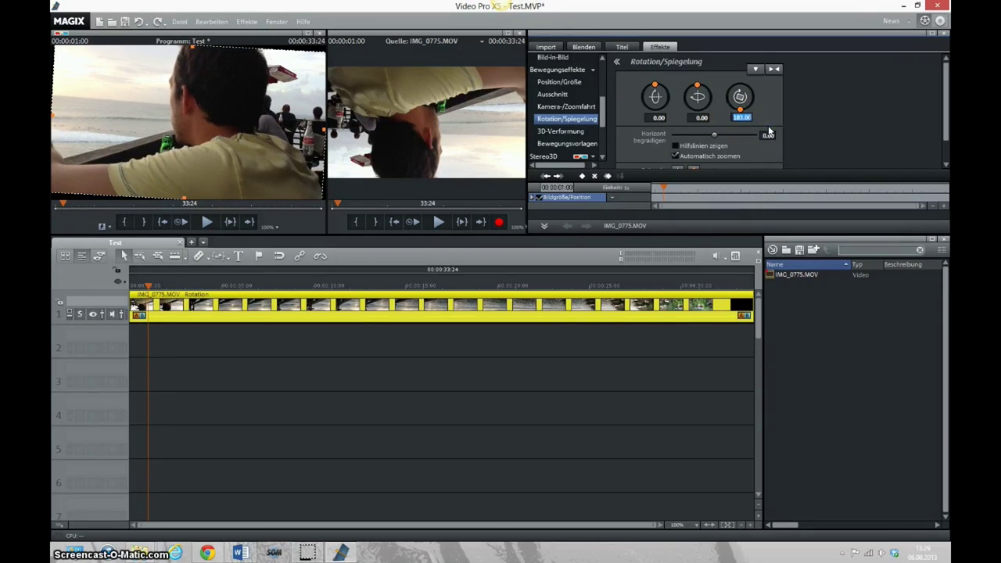
pyautogui.write('180')
pyautogui.press('Return')
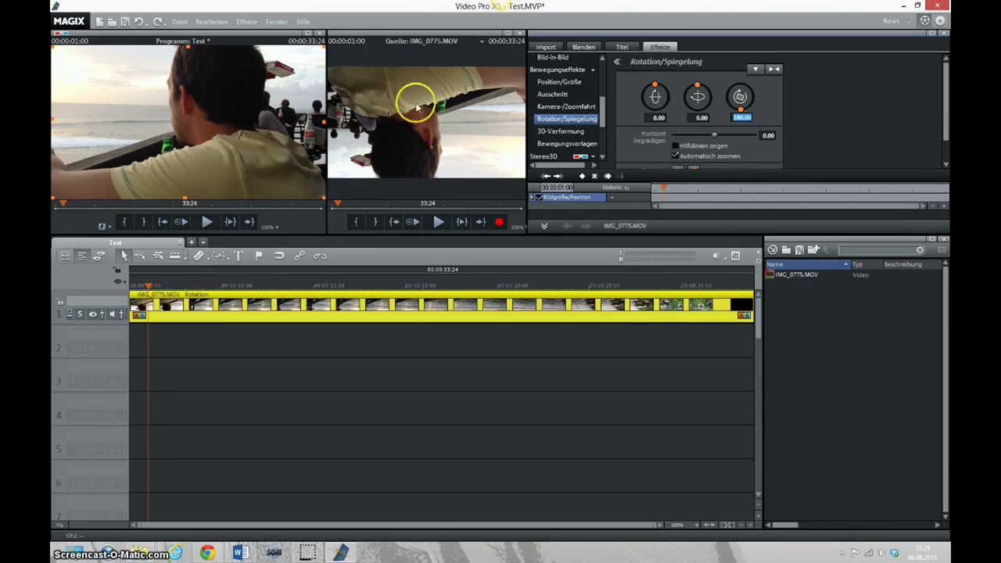
# Split the clip on track 1 at 00:00:03:21
pyautogui.click(133, 286)
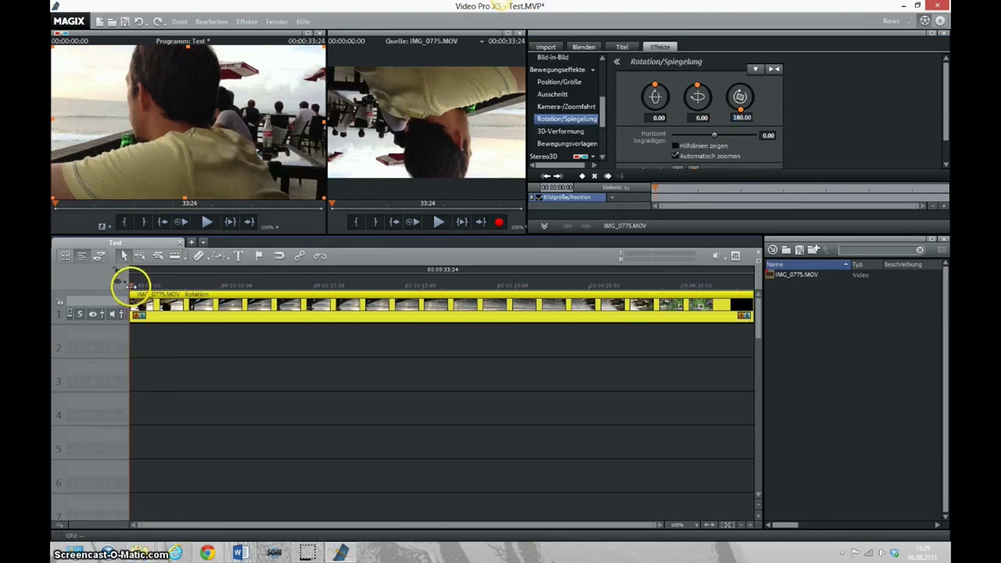
pyautogui.moveTo(130, 286); pyautogui.dragTo(200, 294)
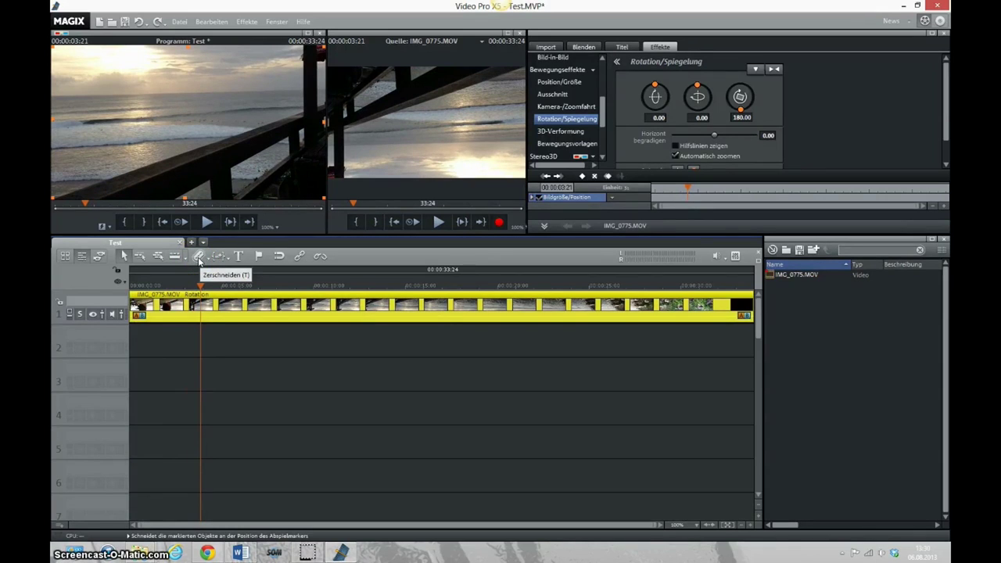
pyautogui.click(199, 257)
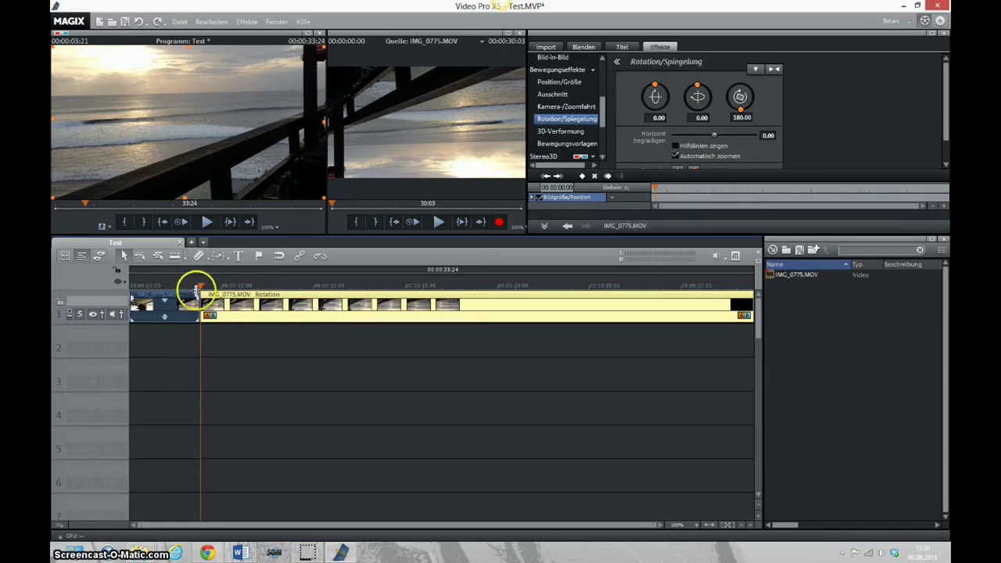
# Delete the short section before the cut and move the remaining clip to the start of track 1
pyautogui.click(188, 286)
pyautogui.moveTo(188, 286); pyautogui.dragTo(227, 288)
pyautogui.click(172, 298)
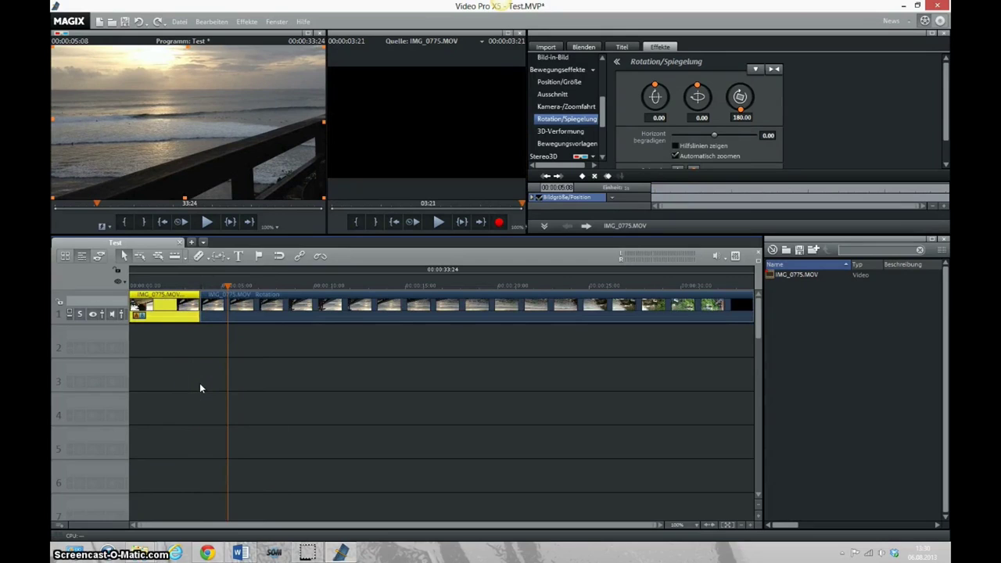
pyautogui.click(185, 306)
pyautogui.press('Delete')
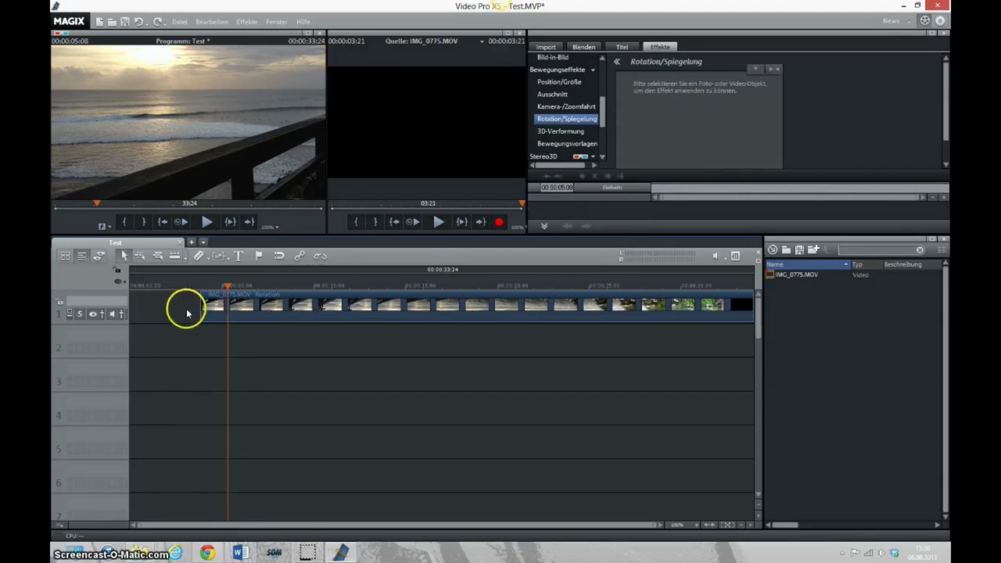
pyautogui.click(274, 294)
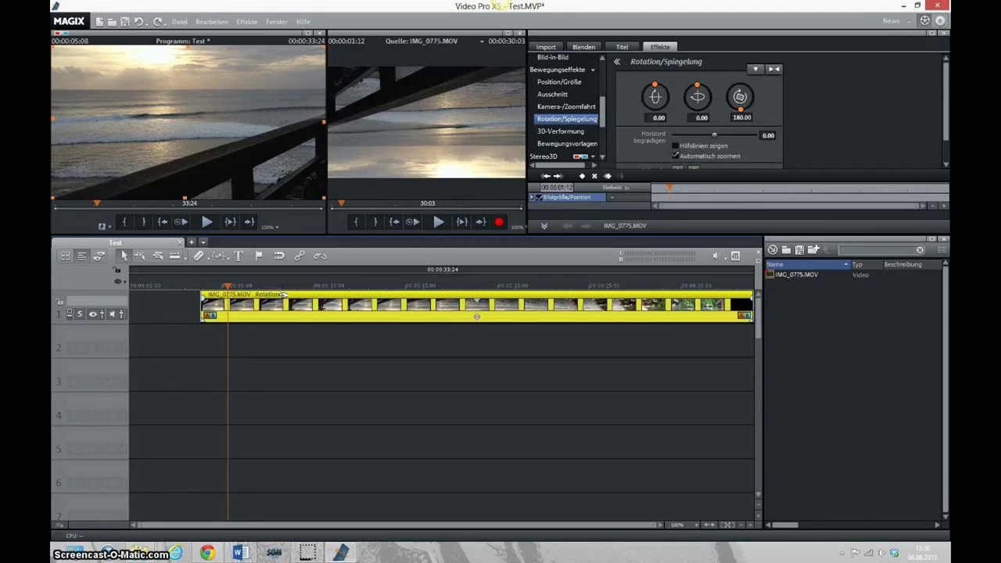
pyautogui.click(293, 296)
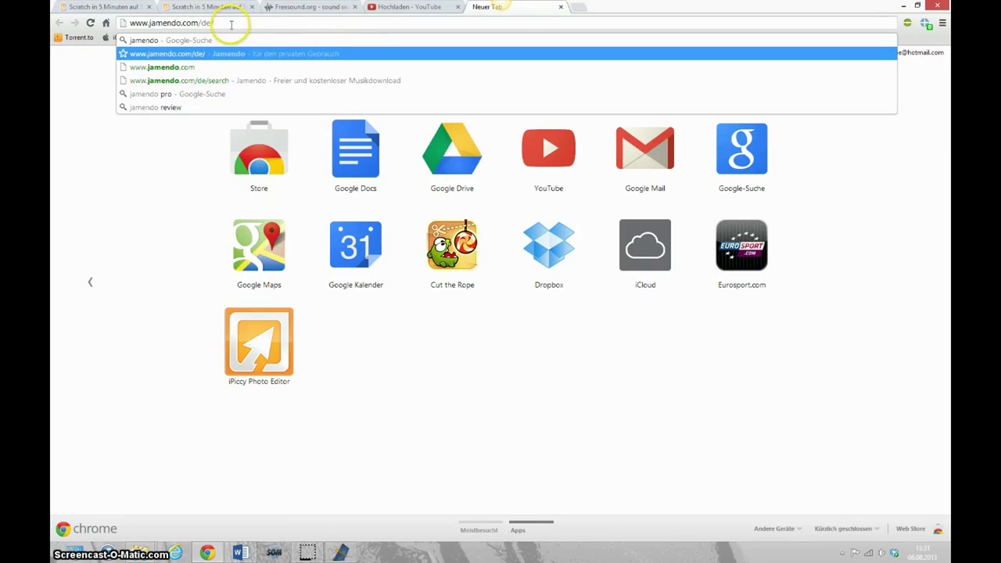
pyautogui.press('Return')
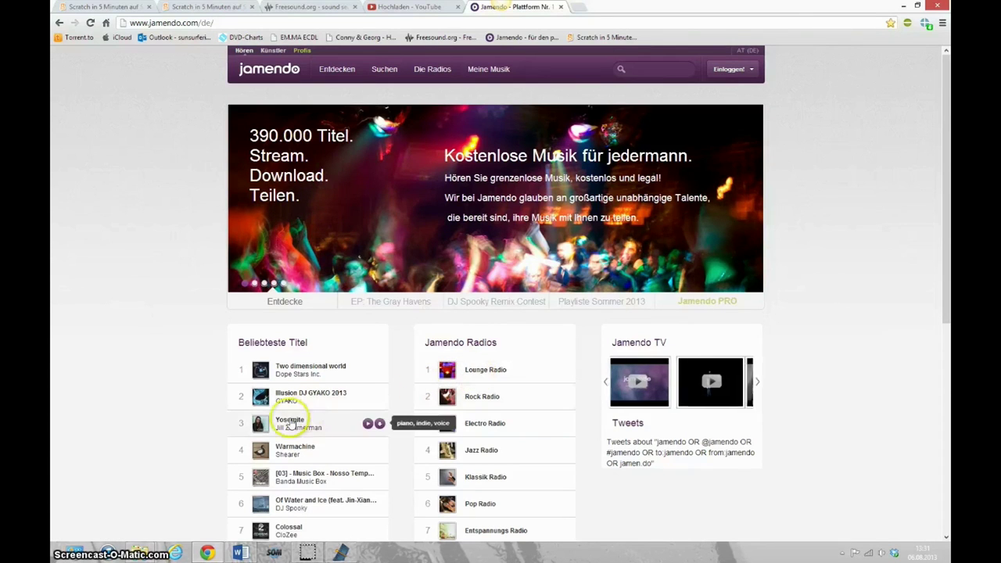
pyautogui.click(367, 425)
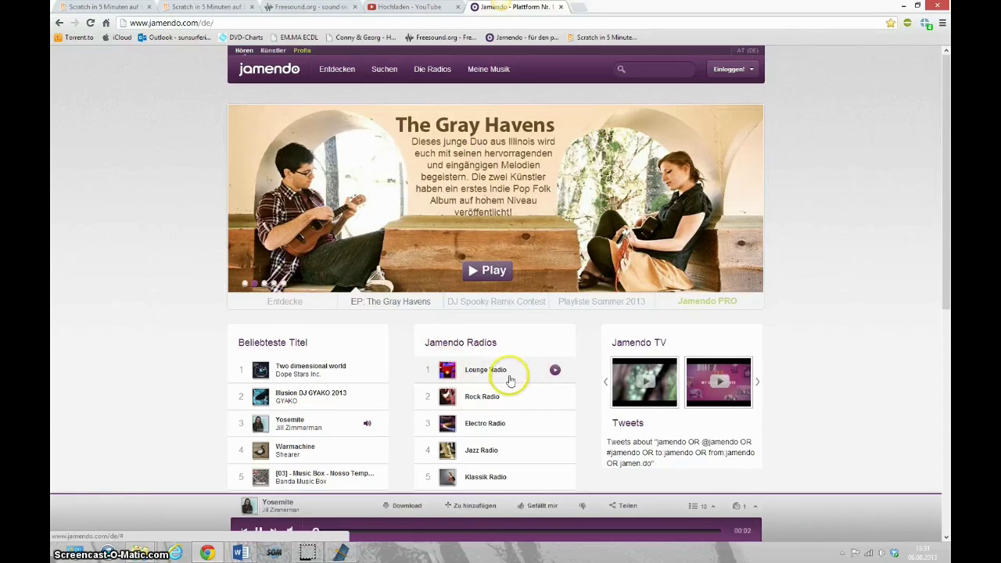
pyautogui.scroll(-2, 510, 375)
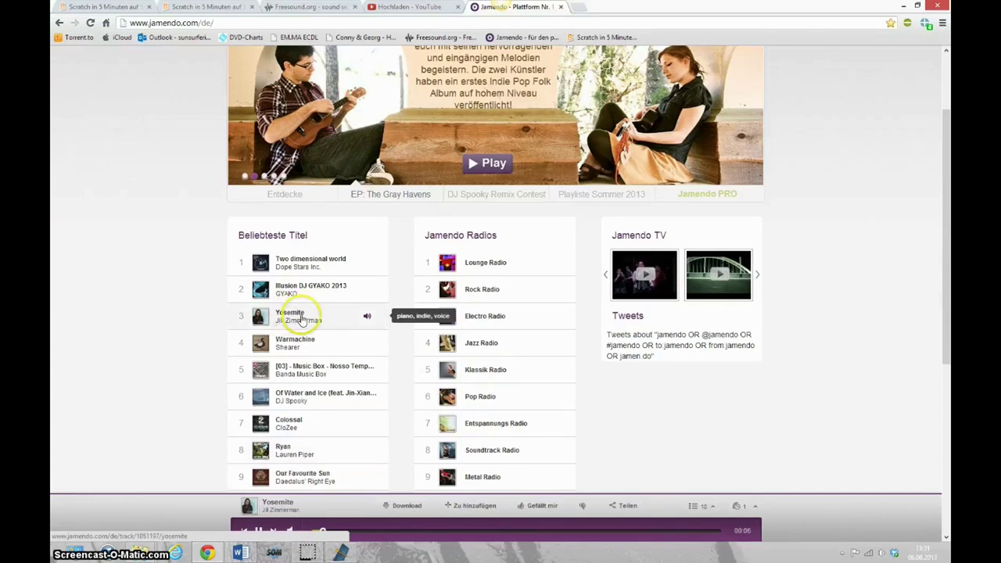
pyautogui.click(398, 505)
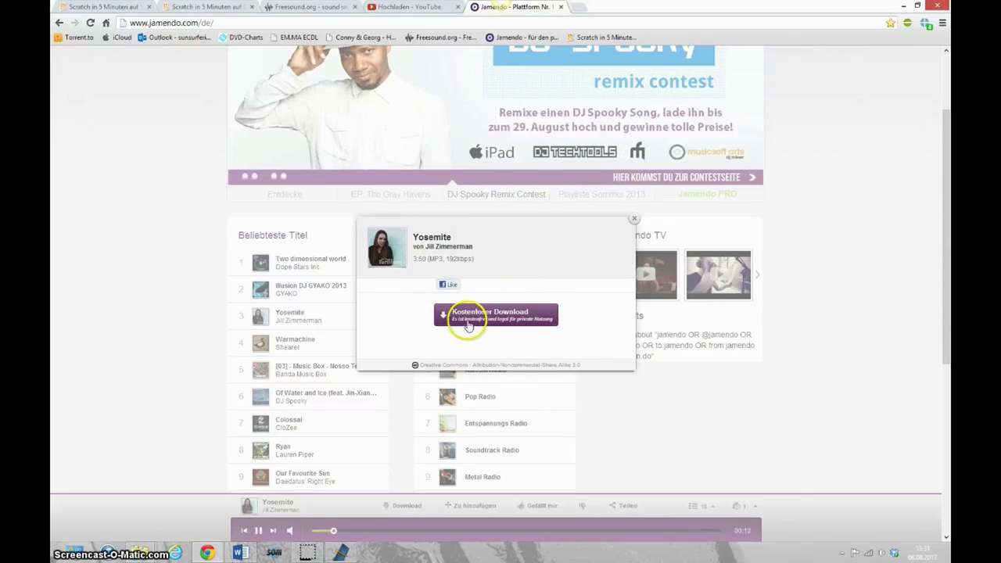
pyautogui.click(527, 327)
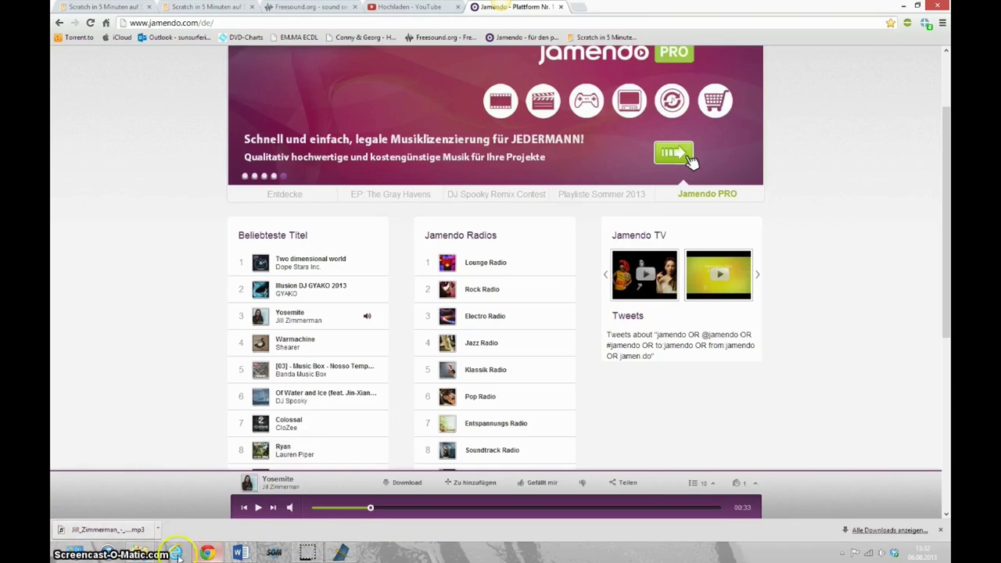
# Switch back to MAGIX Video Pro X5 and place the downloaded Yosemite MP3 at the start of track 2
pyautogui.click(338, 552)
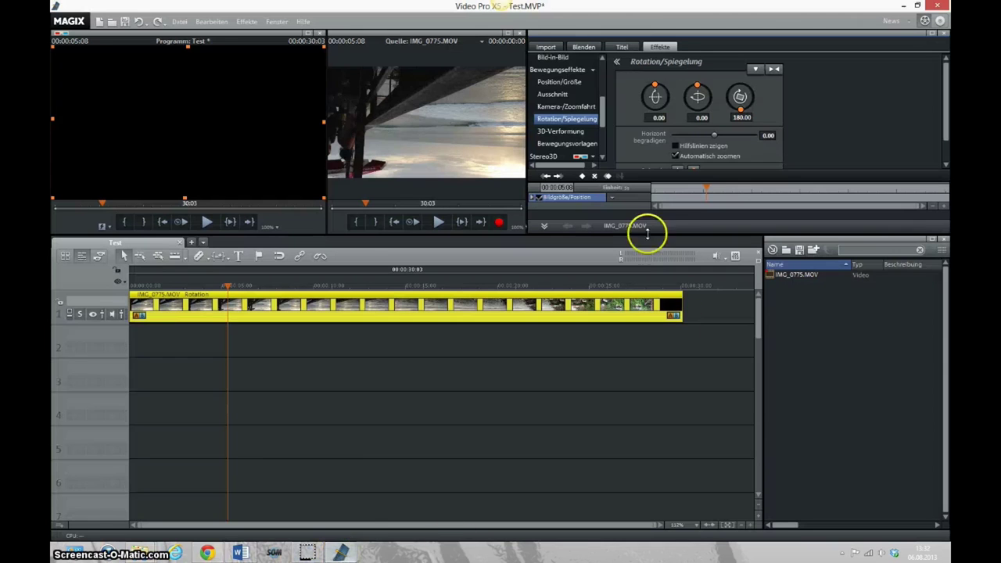
pyautogui.click(545, 47)
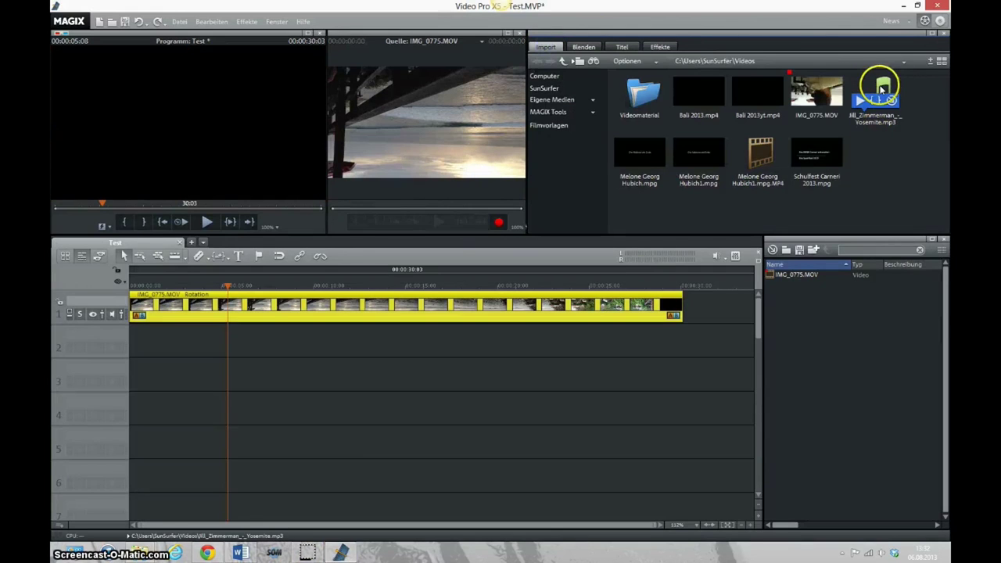
pyautogui.click(881, 86)
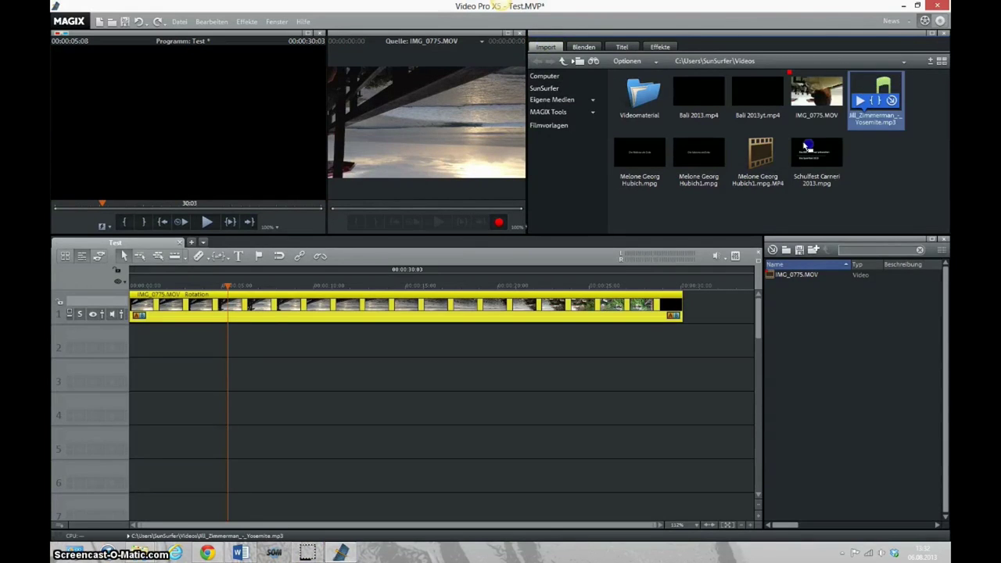
pyautogui.moveTo(654, 291); pyautogui.dragTo(156, 341)
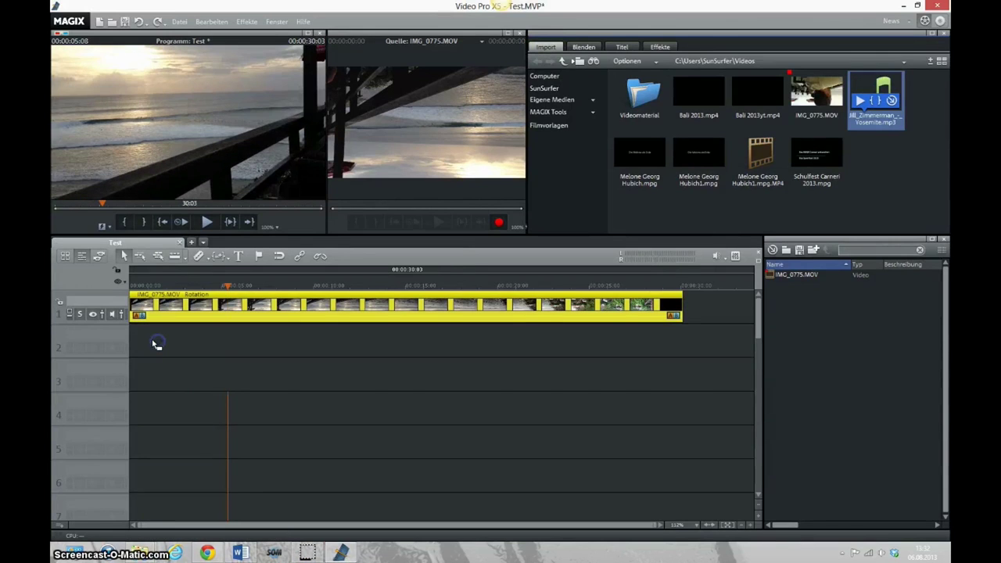
pyautogui.click(234, 331)
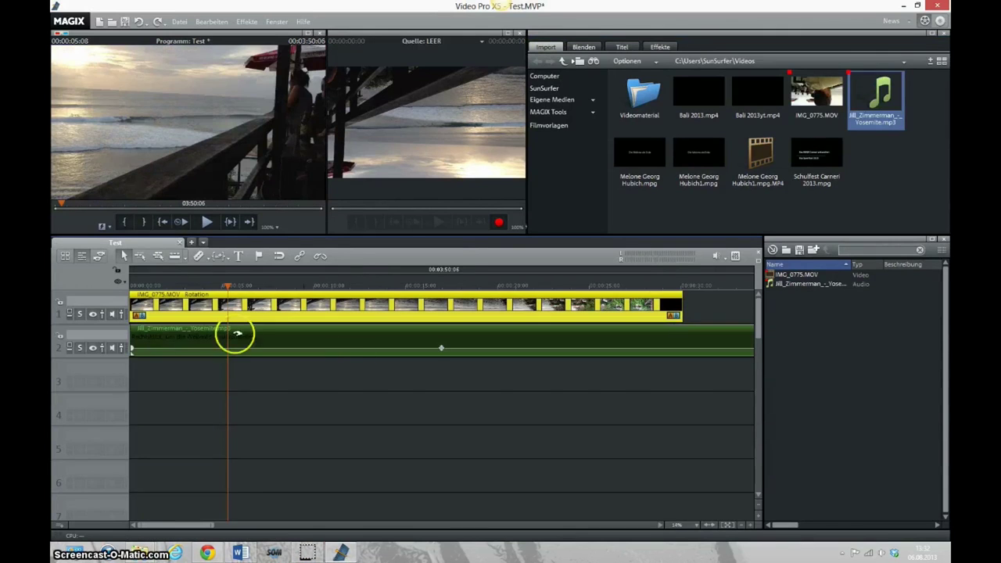
# Play the video together with the music track from near the beginning of the timeline
pyautogui.click(233, 293)
pyautogui.moveTo(228, 284); pyautogui.dragTo(164, 284)
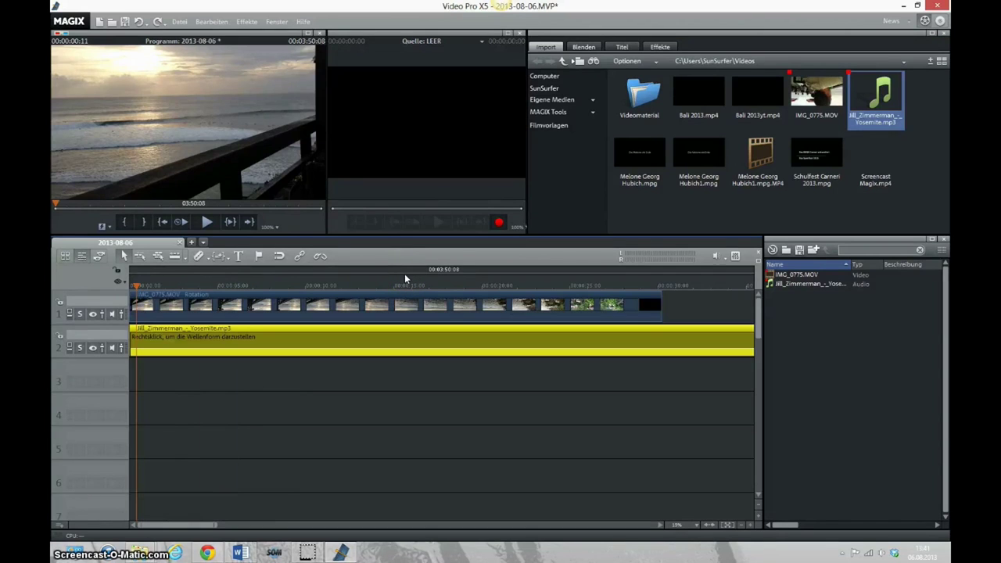
pyautogui.click(207, 222)
pyautogui.click(234, 336)
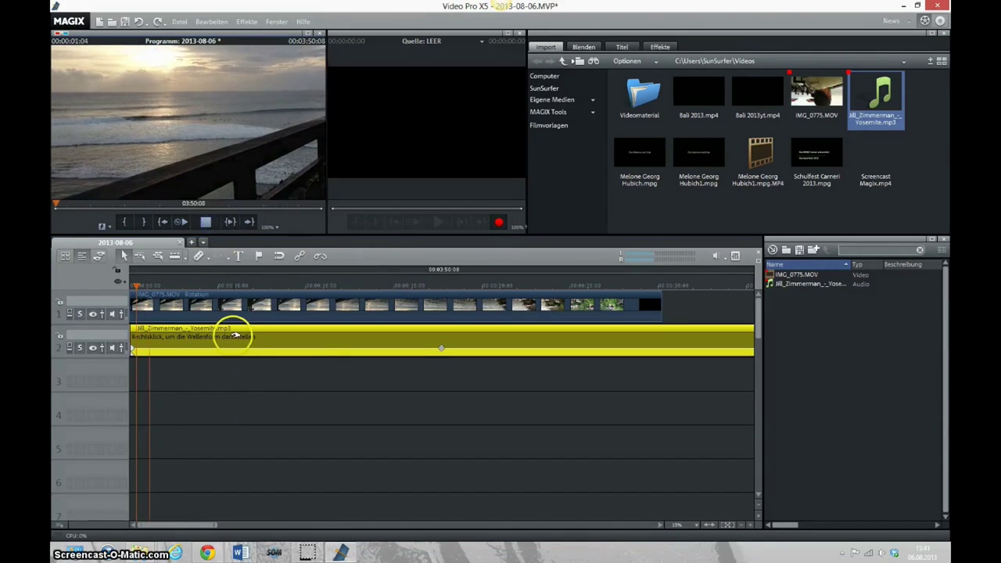
# Stop playback, mute the audio of track 1, and briefly play the video with only the music from track 2
pyautogui.click(206, 222)
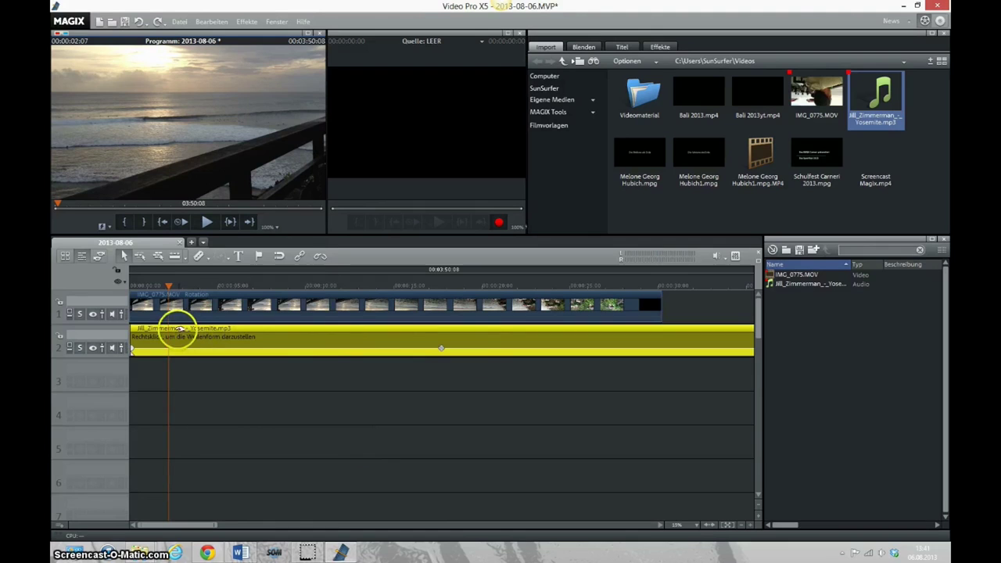
pyautogui.click(112, 314)
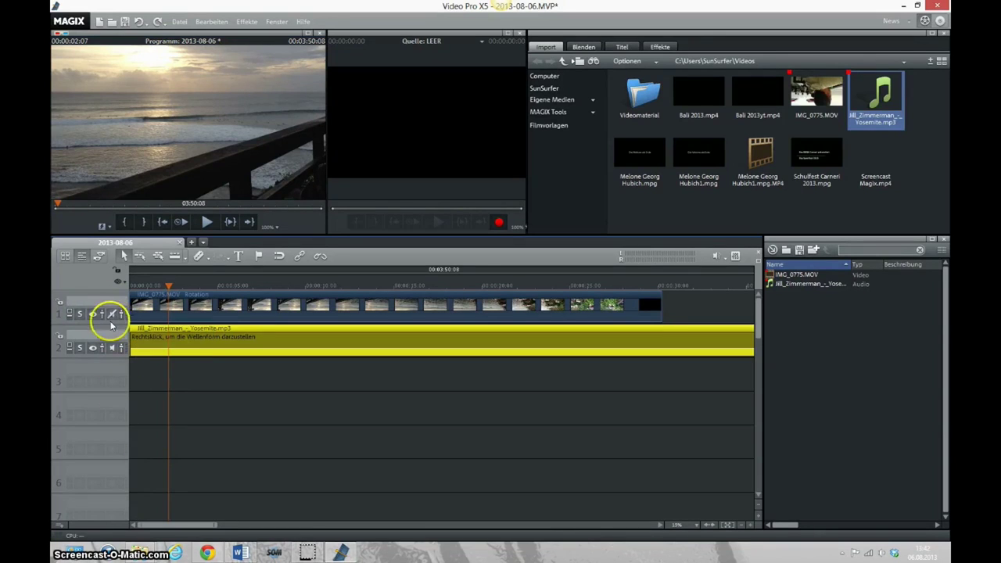
pyautogui.click(204, 303)
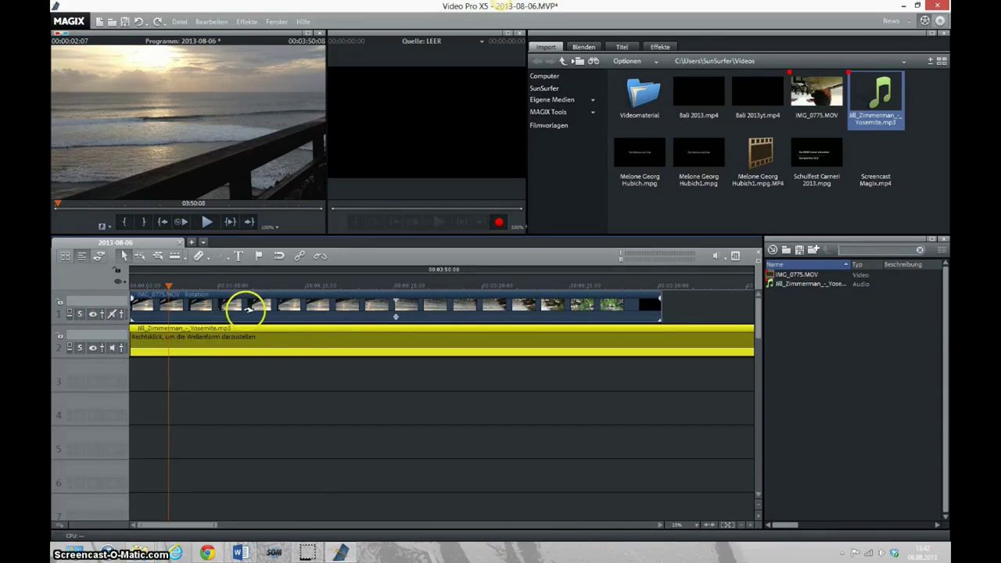
pyautogui.click(246, 306)
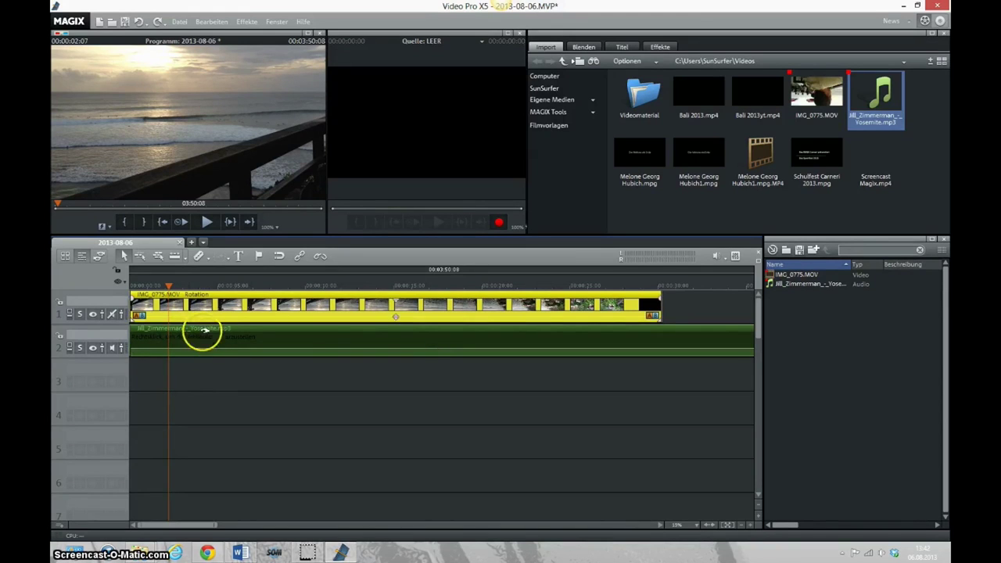
pyautogui.click(206, 222)
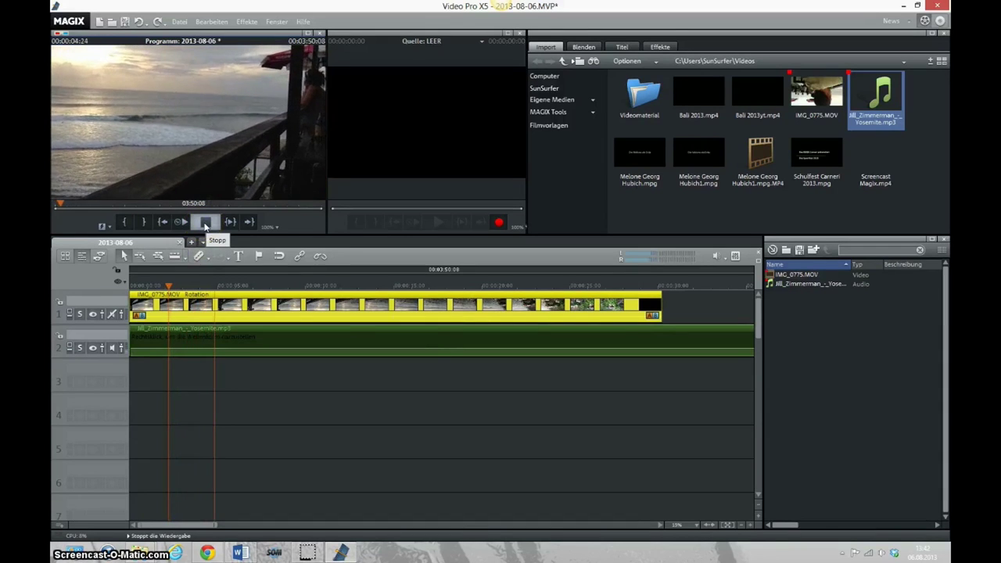
pyautogui.click(206, 223)
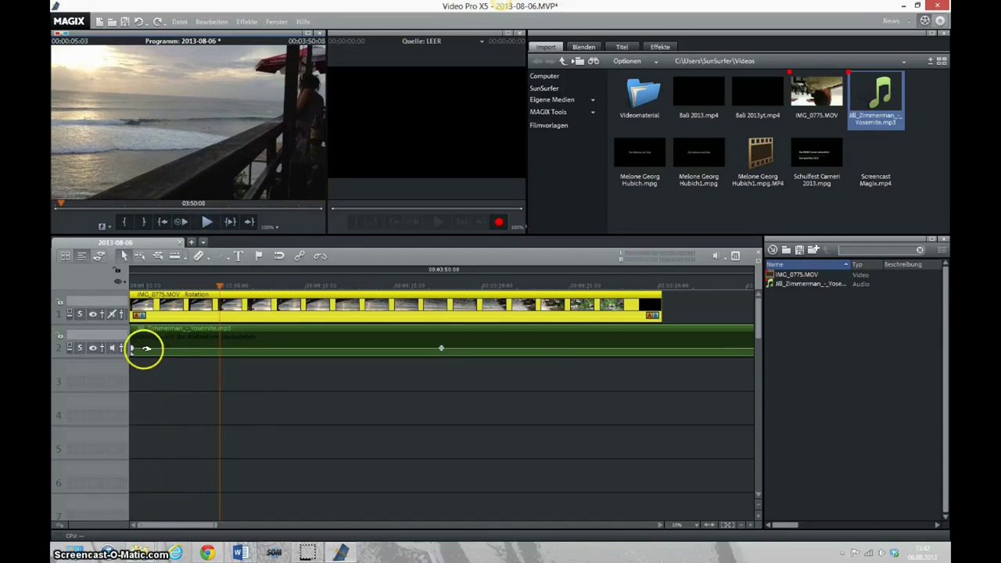
# Trim the end of the Yosemite music on track 2 so it finishes exactly with the IMG_0775 video clip
pyautogui.moveTo(203, 526); pyautogui.dragTo(693, 526)
pyautogui.moveTo(748, 338); pyautogui.dragTo(372, 347)
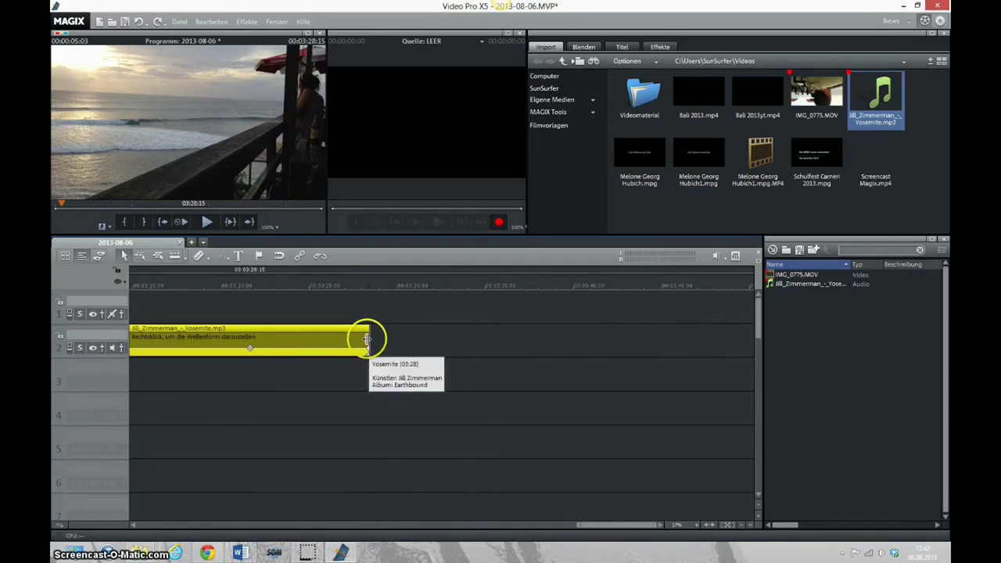
pyautogui.moveTo(367, 347); pyautogui.dragTo(475, 337)
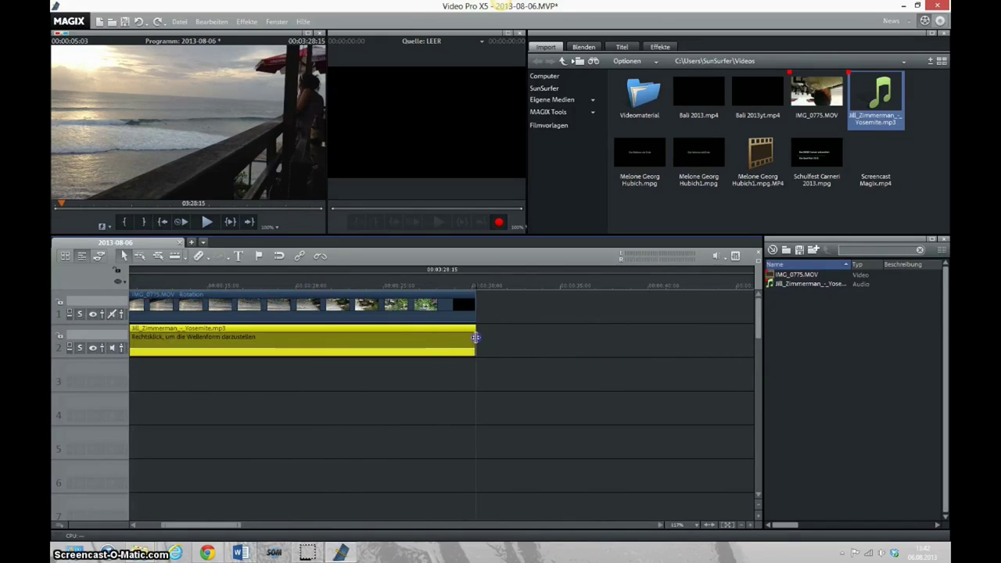
pyautogui.moveTo(238, 524); pyautogui.dragTo(184, 525)
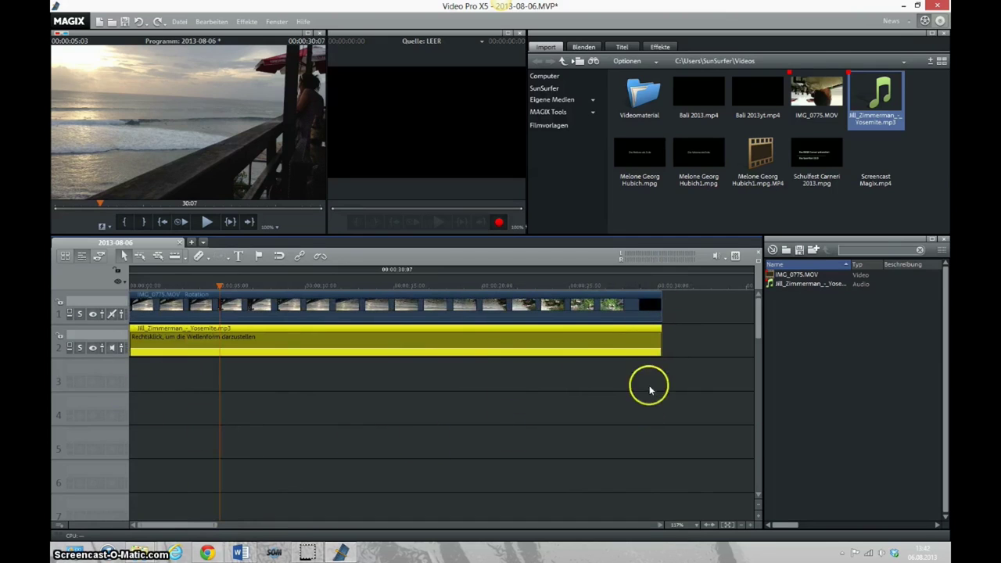
# Export the film as an MPEG-4 video named 2013-08-06.mp4 in the Videos folder, keeping the preset export settings
pyautogui.click(179, 22)
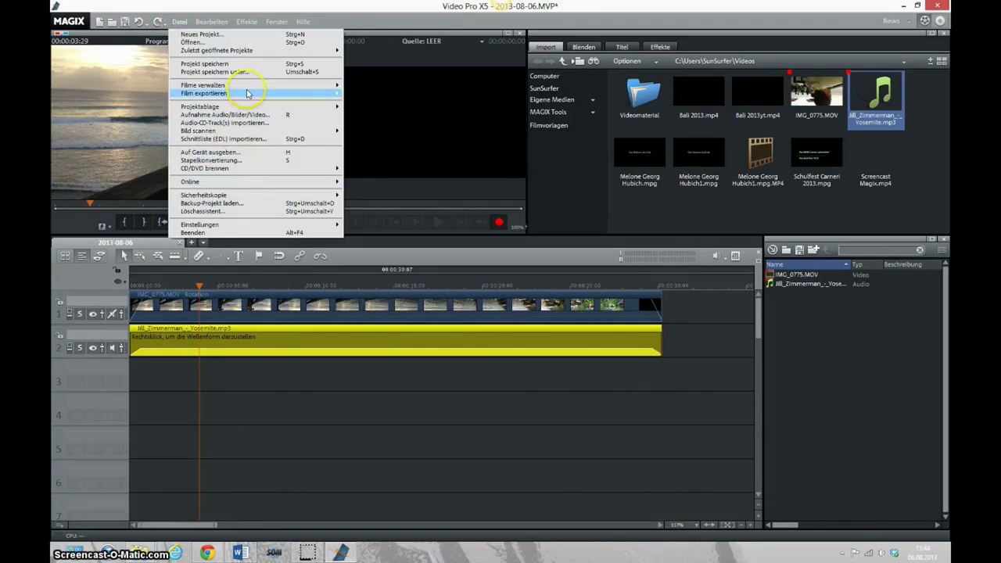
pyautogui.moveTo(329, 93)
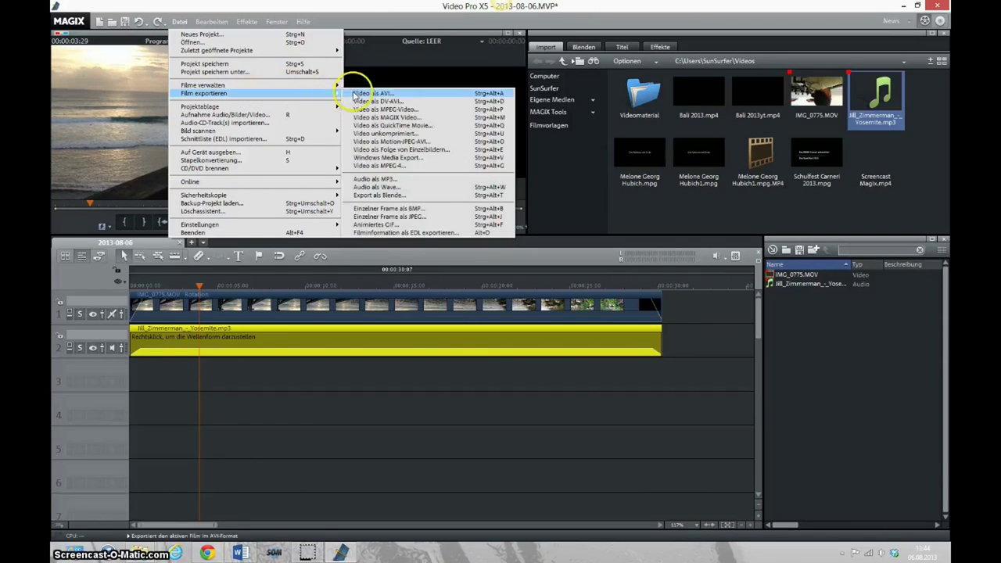
pyautogui.click(398, 166)
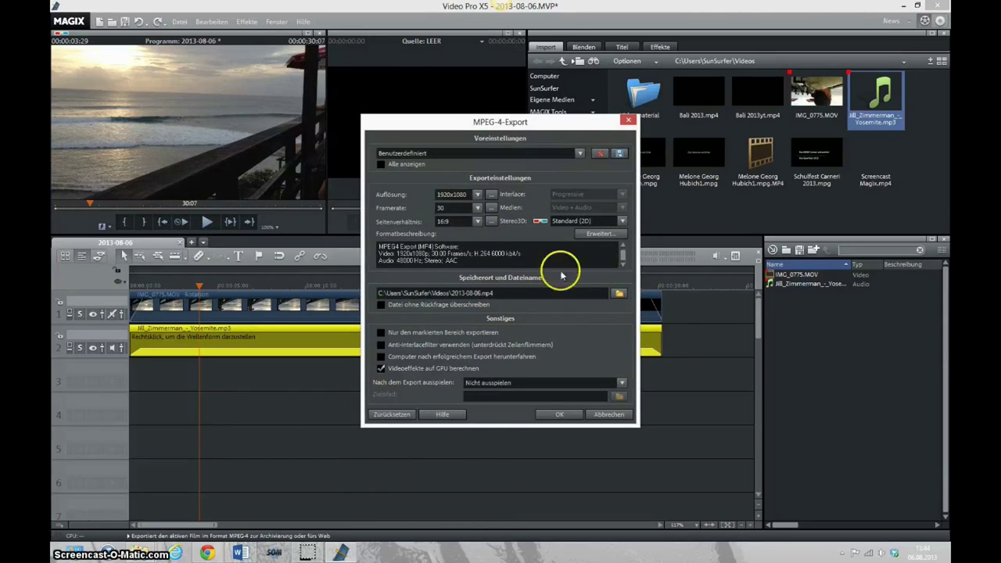
pyautogui.click(558, 413)
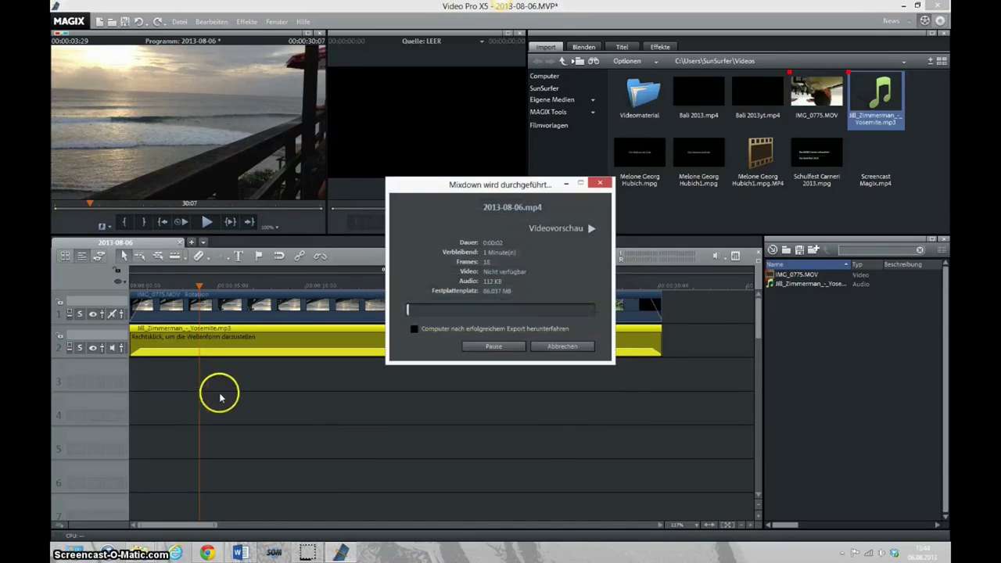